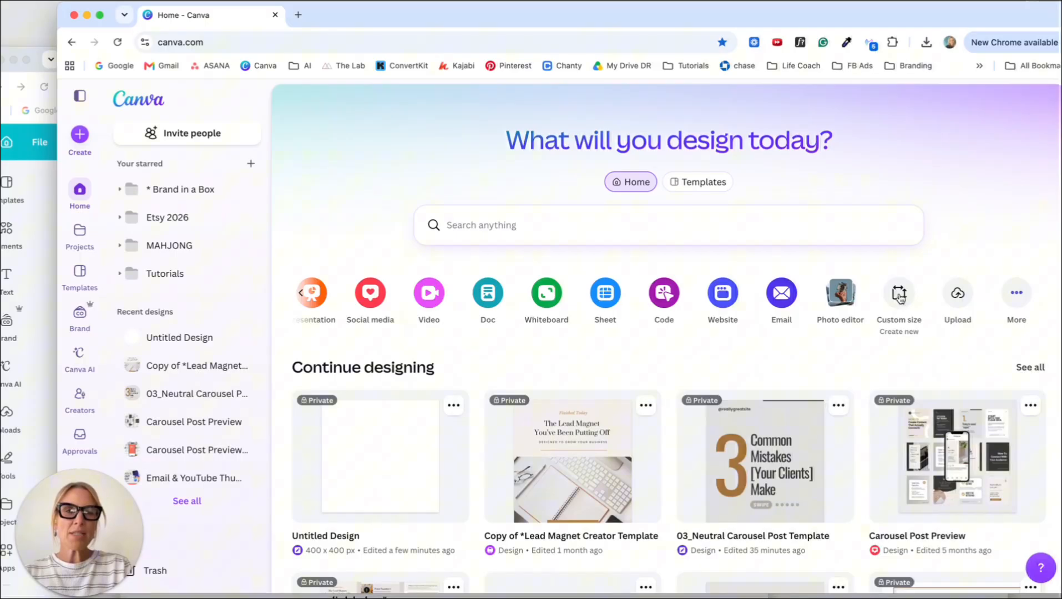
# - Create a custom-size design of 400 × 400 px and name it "QR CODES"
pyautogui.click(341, 185)
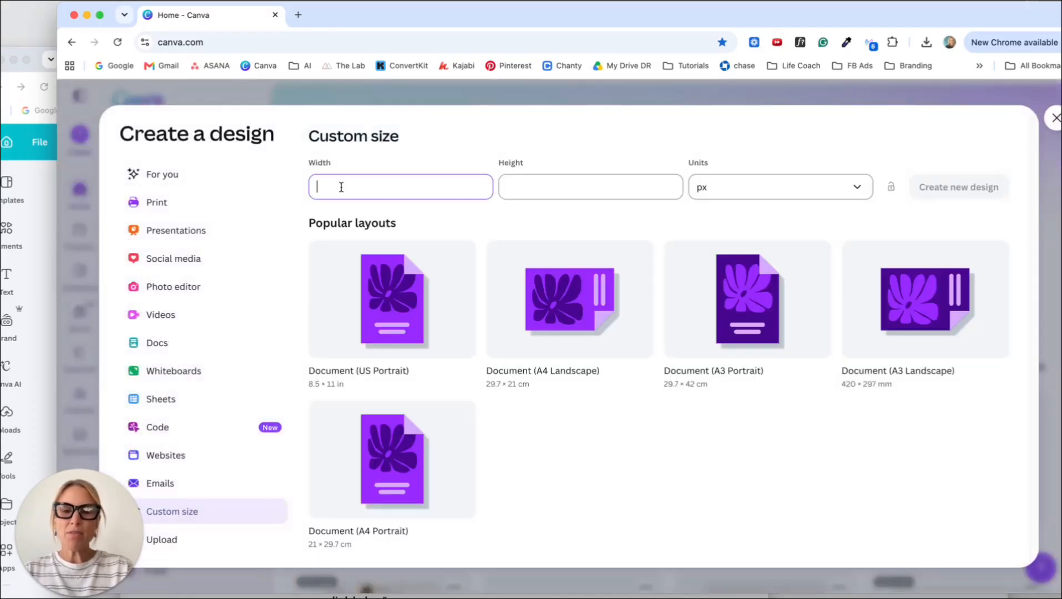
pyautogui.write('400')
pyautogui.click(612, 197)
pyautogui.write('400')
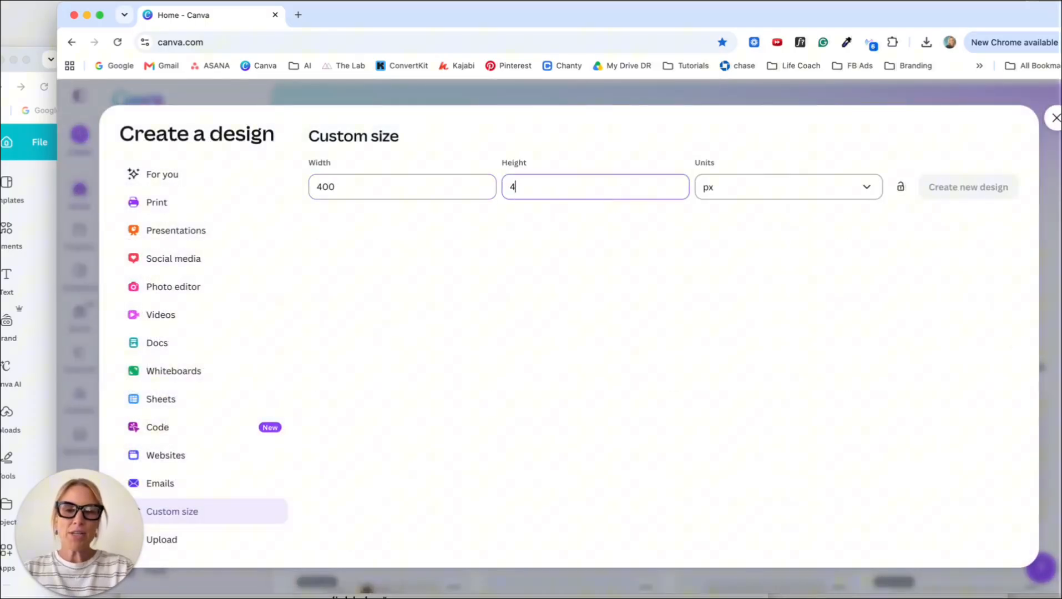
pyautogui.click(966, 186)
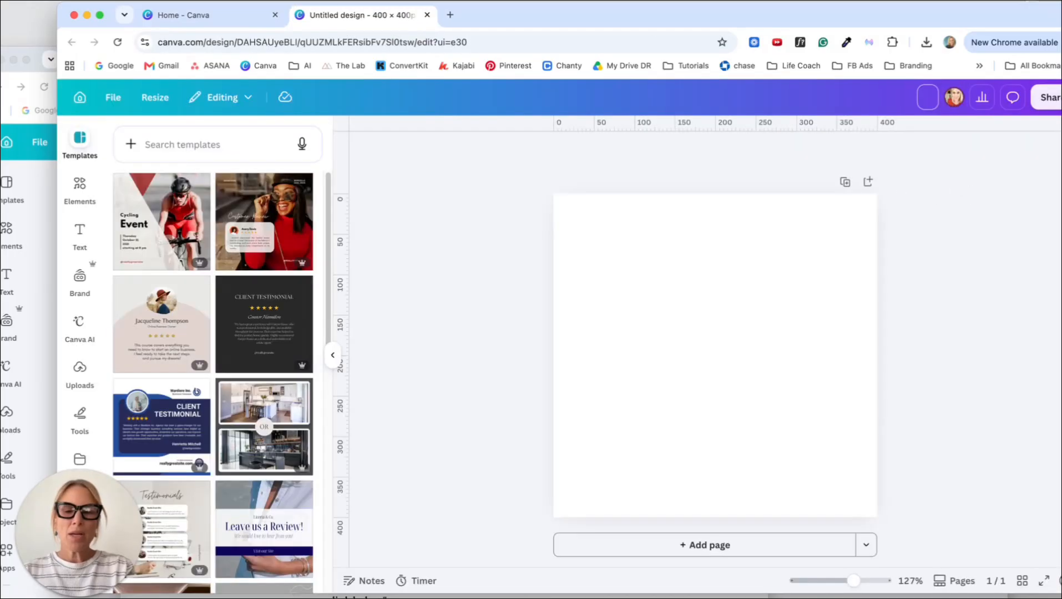
pyautogui.write('QR CODES')
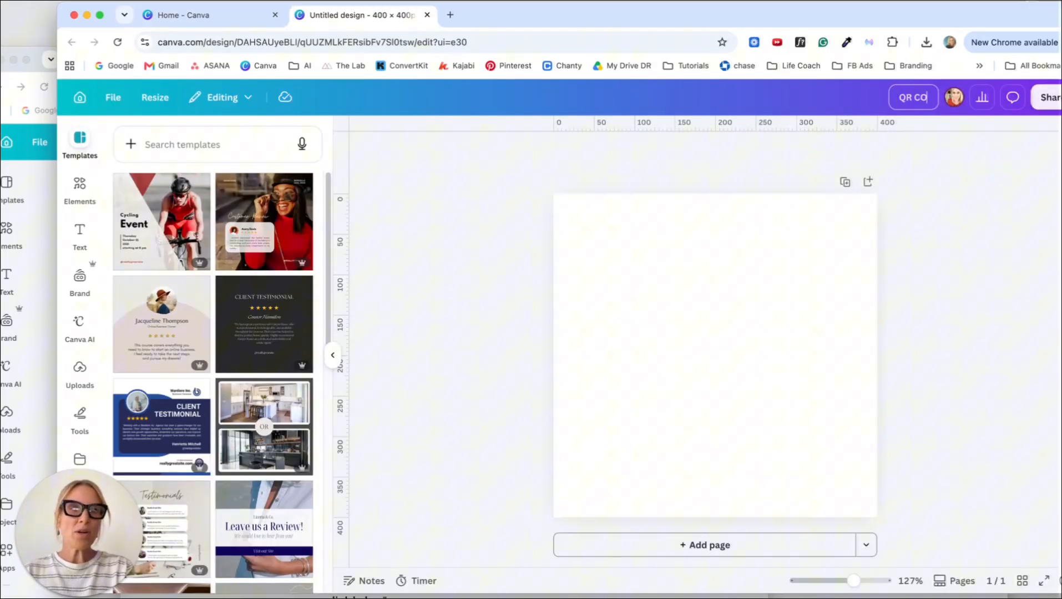
# - Search the elements for "qr code" and add a dynamic QR code with the Blocks pattern to the page
pyautogui.click(80, 187)
pyautogui.click(159, 146)
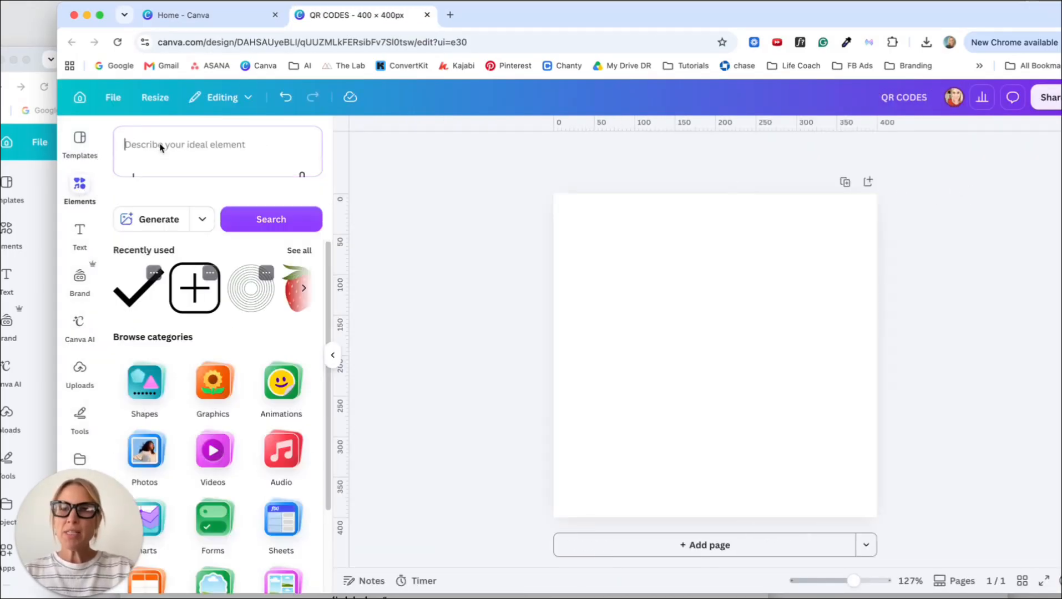
pyautogui.write('qr code')
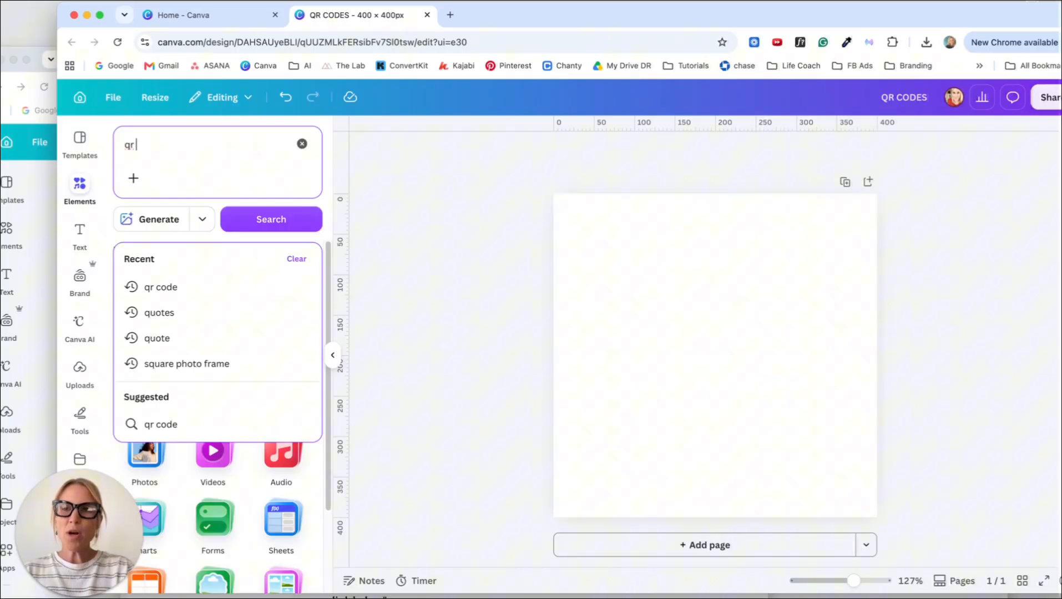
pyautogui.click(271, 219)
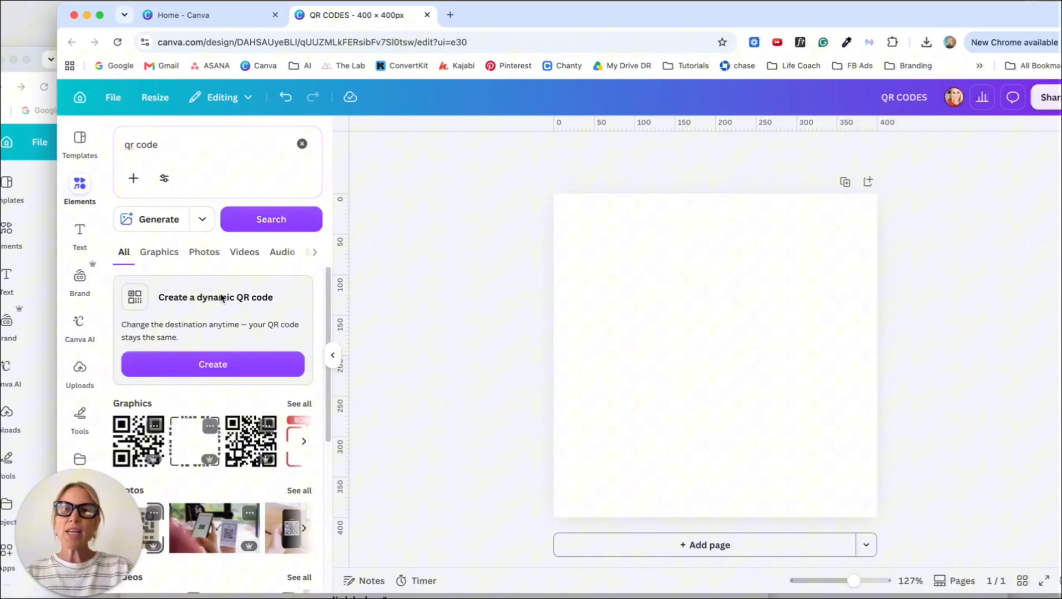
pyautogui.click(205, 367)
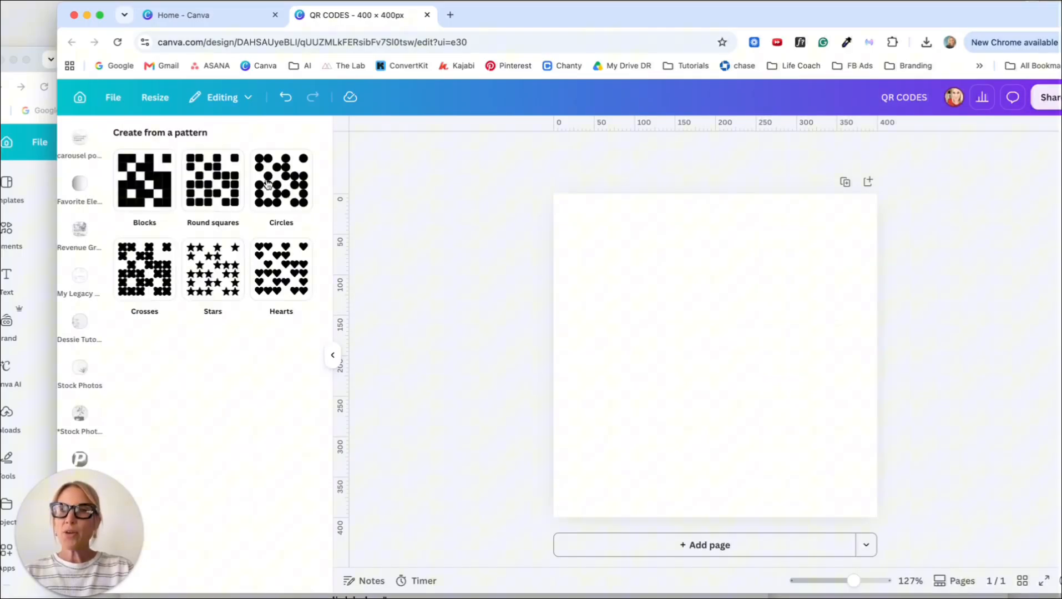
pyautogui.click(148, 184)
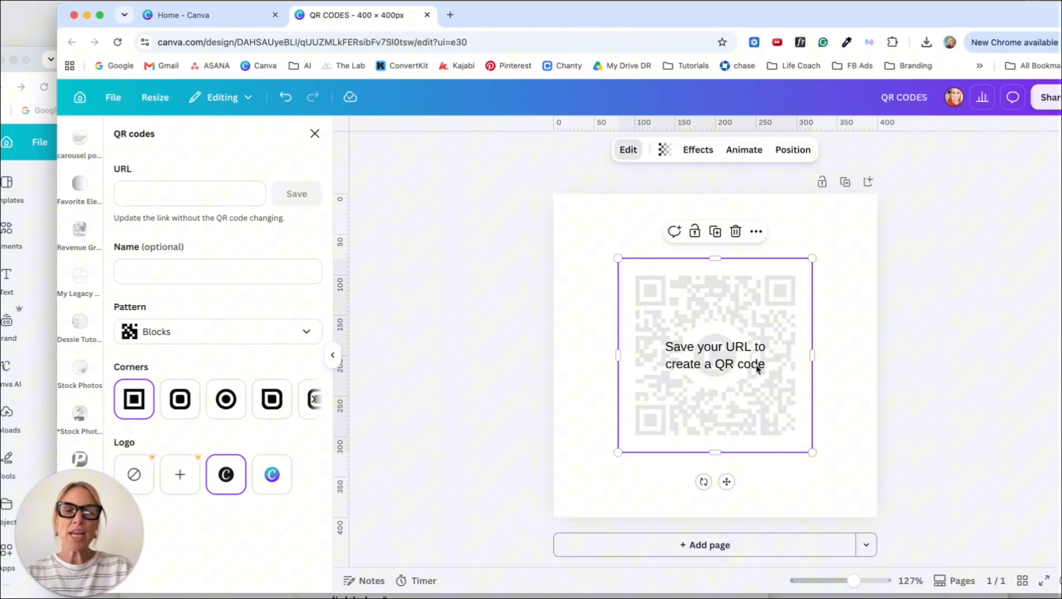
# - Paste the lead magnet template page's URL as the QR code's destination and save it
pyautogui.click(145, 190)
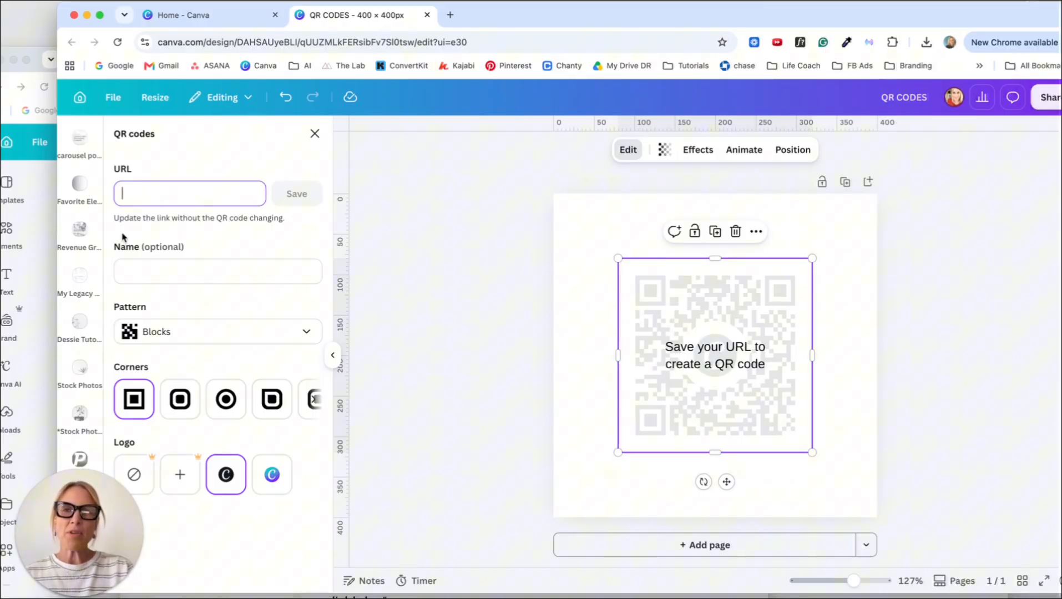
pyautogui.press('super+v')
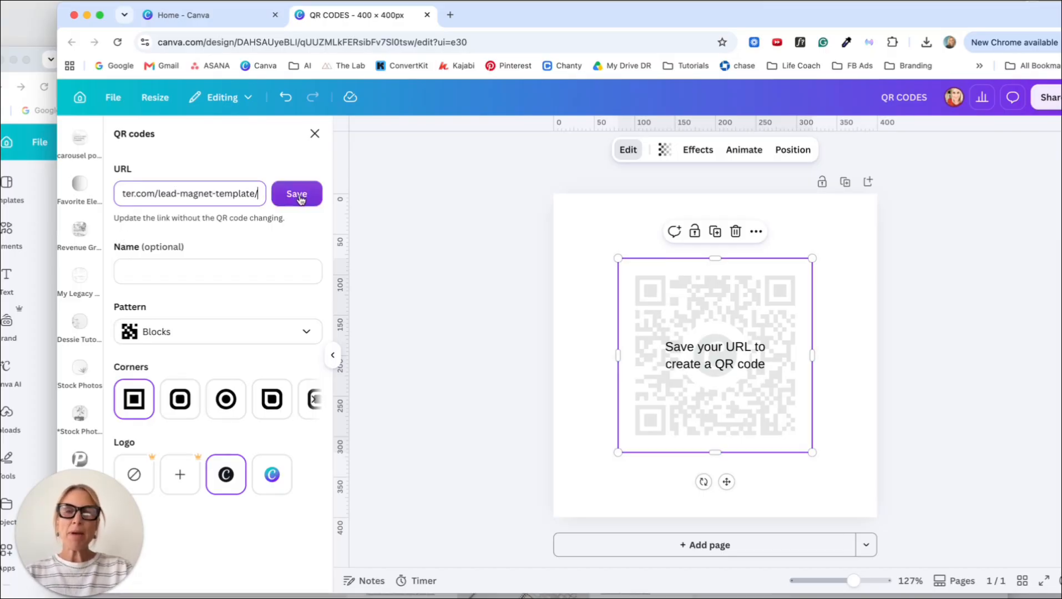
pyautogui.click(298, 195)
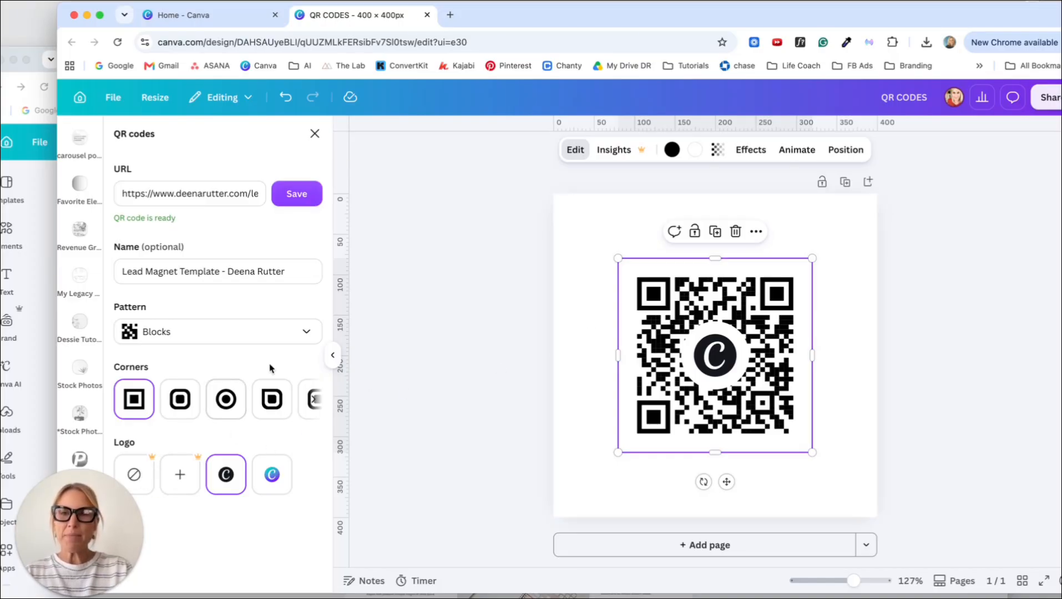
pyautogui.click(294, 195)
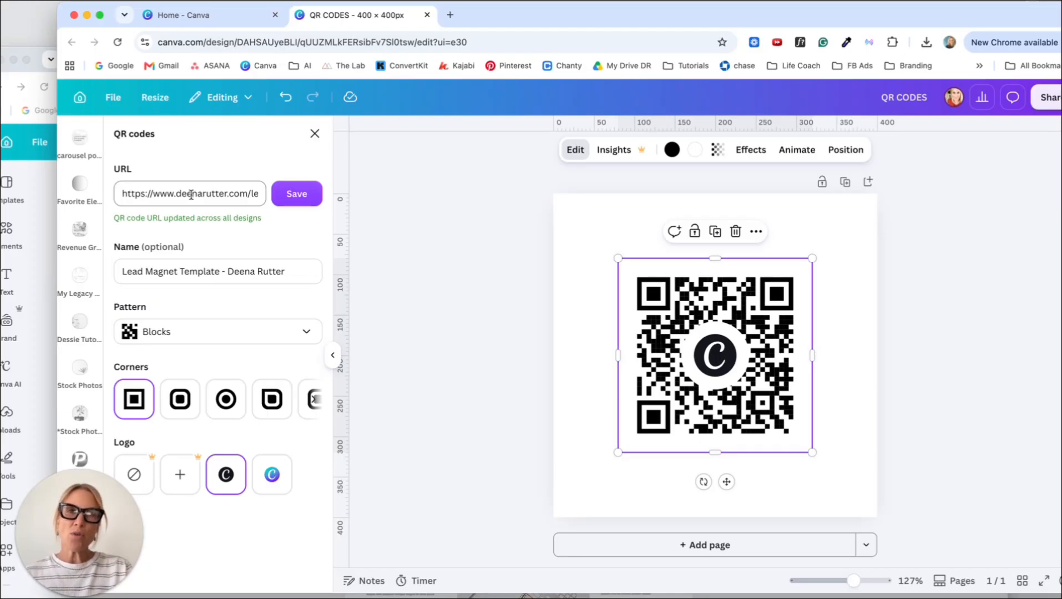
# - Copy the QR code into the Carousel Post Preview design and place it below the phone's "Grab the Lead Magnet Creator" heading
pyautogui.click(580, 320)
pyautogui.click(644, 308)
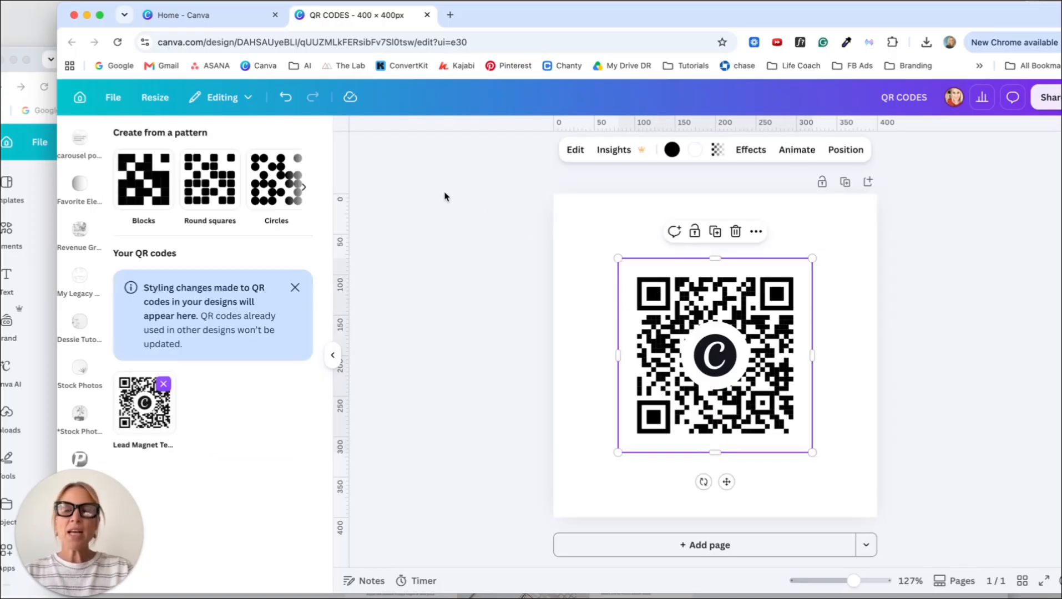
pyautogui.click(42, 187)
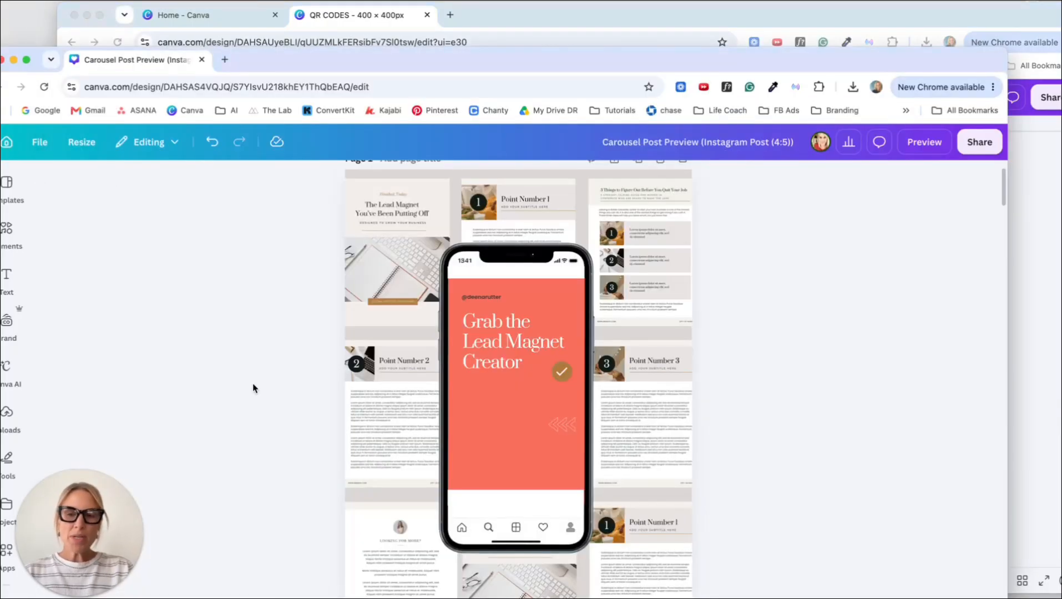
pyautogui.hotkey('ctrl', 'v')
pyautogui.moveTo(410, 237); pyautogui.dragTo(482, 415)
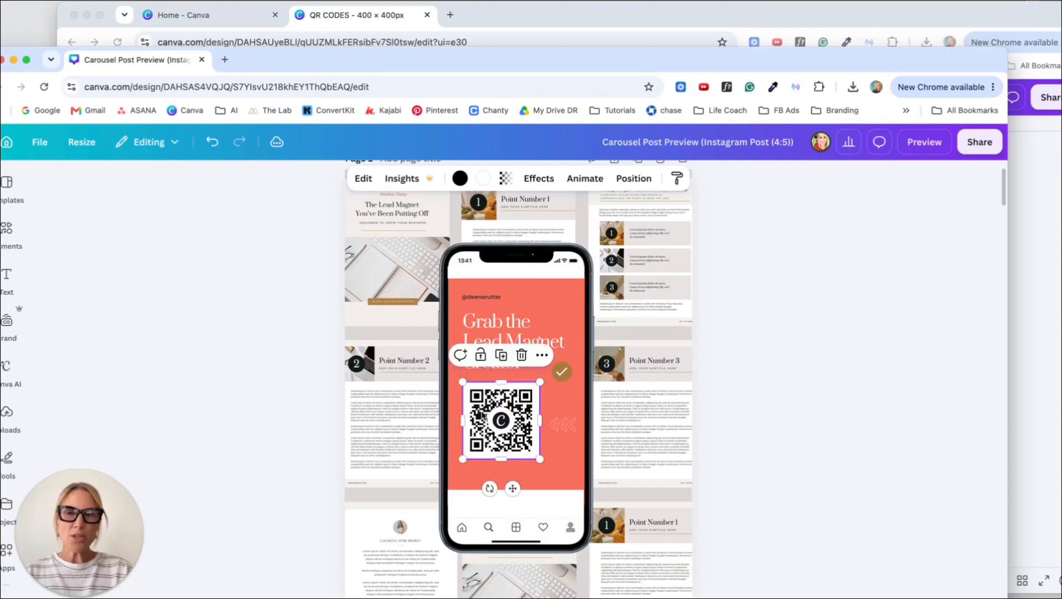
pyautogui.moveTo(1006, 48); pyautogui.dragTo(1056, 8)
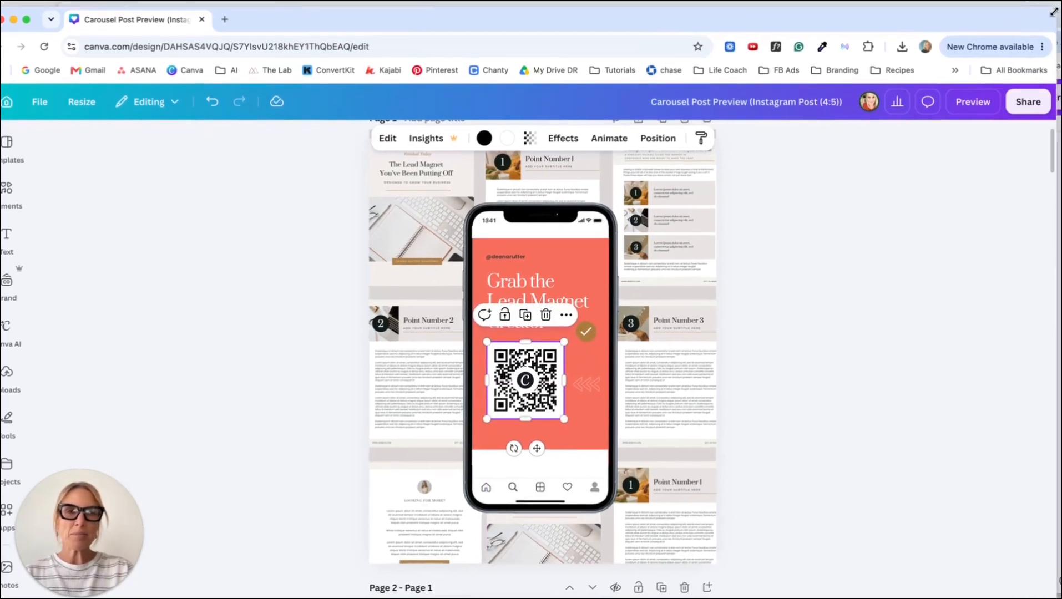
# - Open the pasted QR code for editing and change its pattern color to dark gray
pyautogui.click(389, 138)
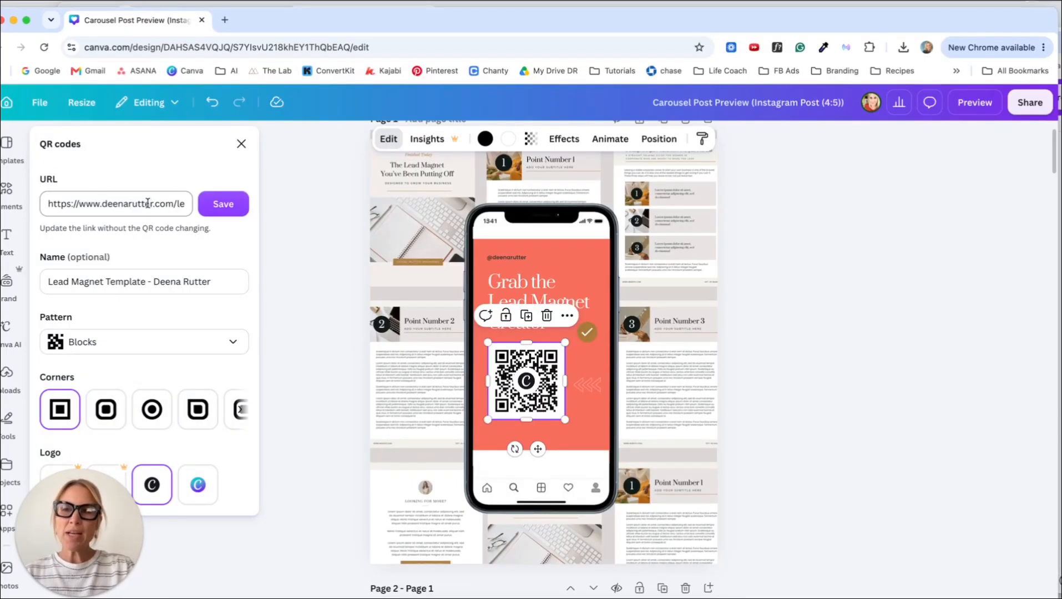
pyautogui.click(484, 139)
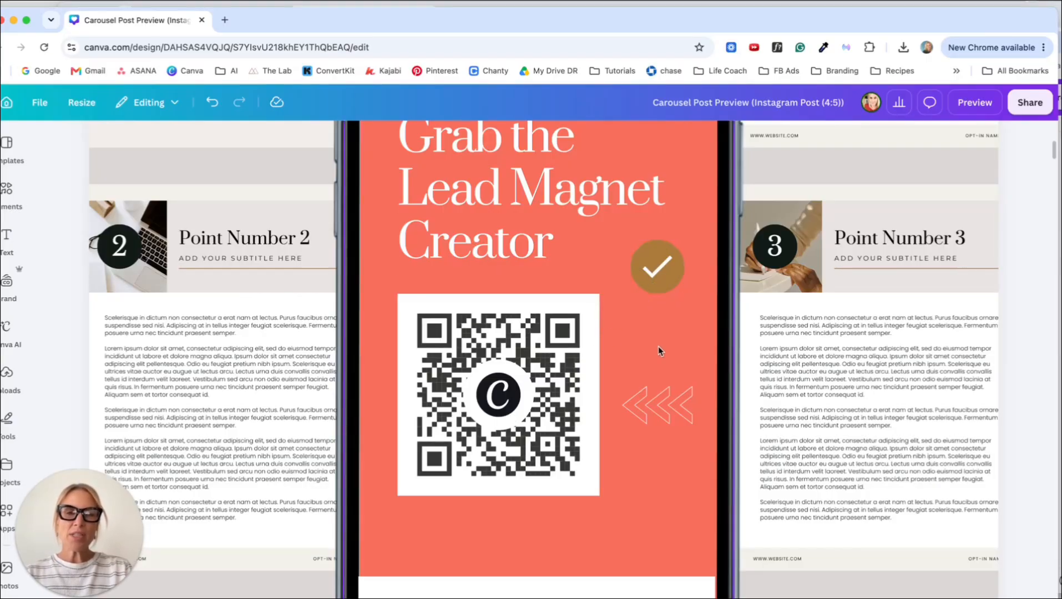
# - Add a circle, fill it white and place it over the logo at the QR code's center
pyautogui.press('c')
pyautogui.moveTo(680, 169); pyautogui.dragTo(473, 381)
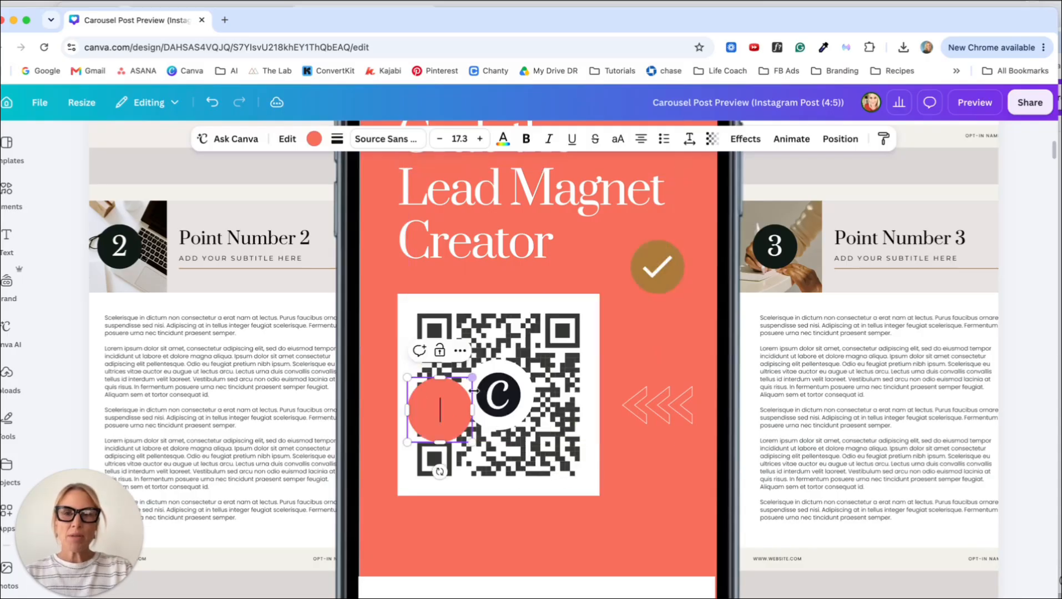
pyautogui.click(368, 413)
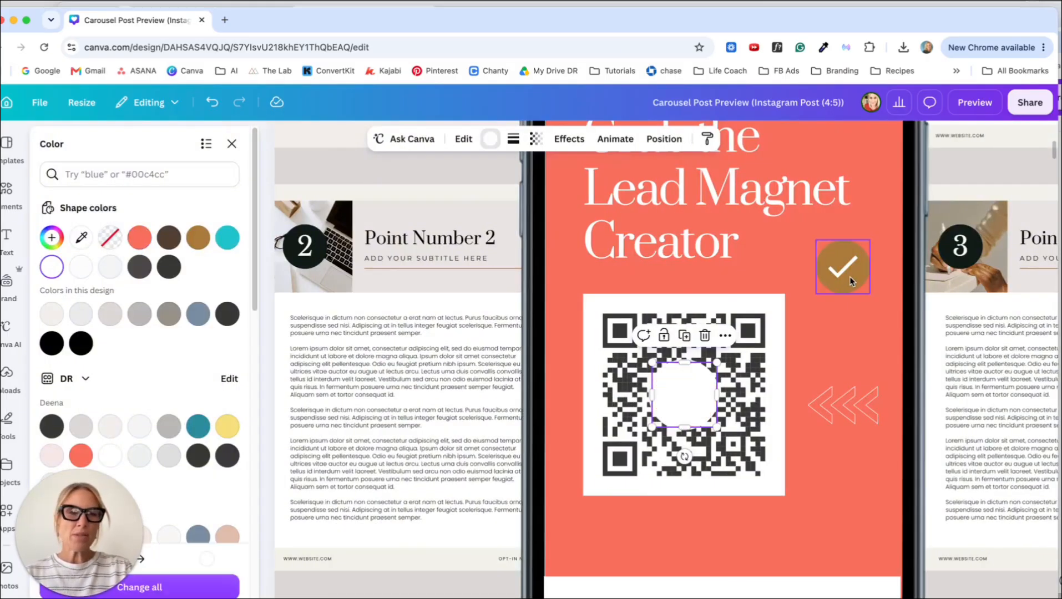
# - Move the brown check mark badge onto the white circle at the center of the QR code
pyautogui.click(847, 278)
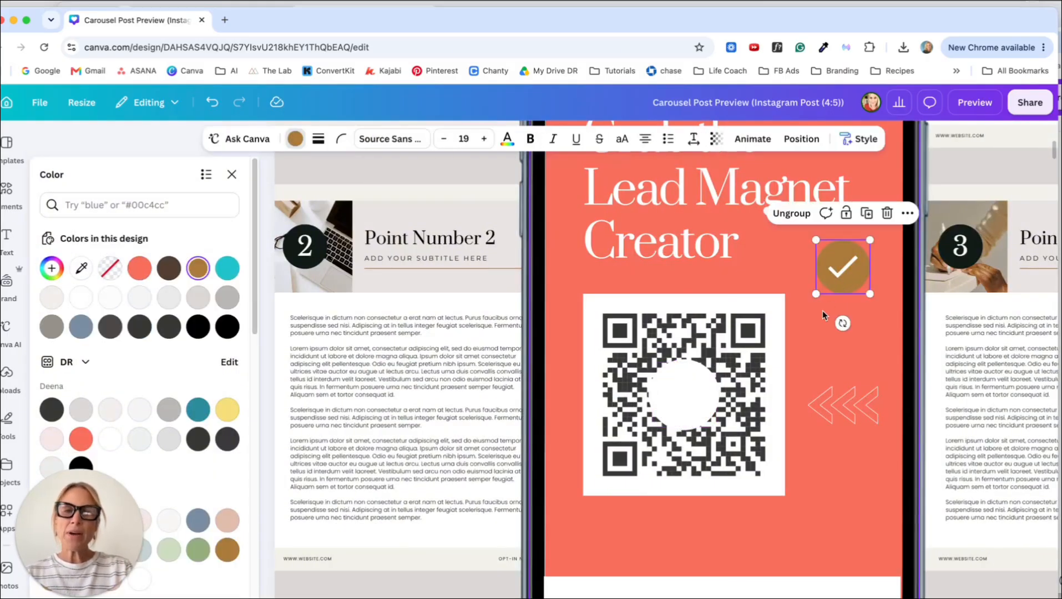
pyautogui.click(683, 398)
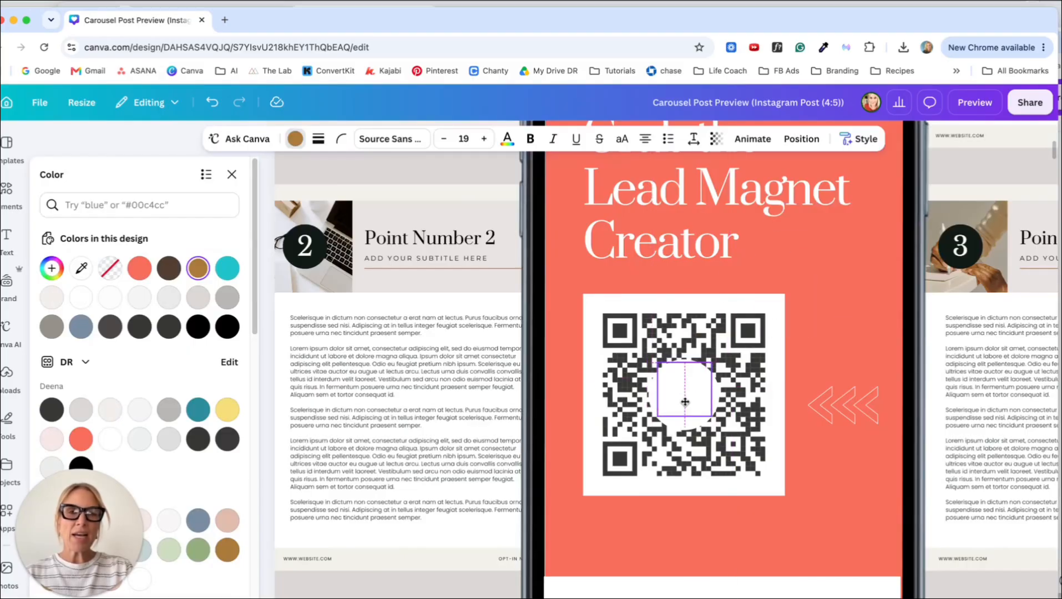
pyautogui.moveTo(684, 402); pyautogui.dragTo(682, 406)
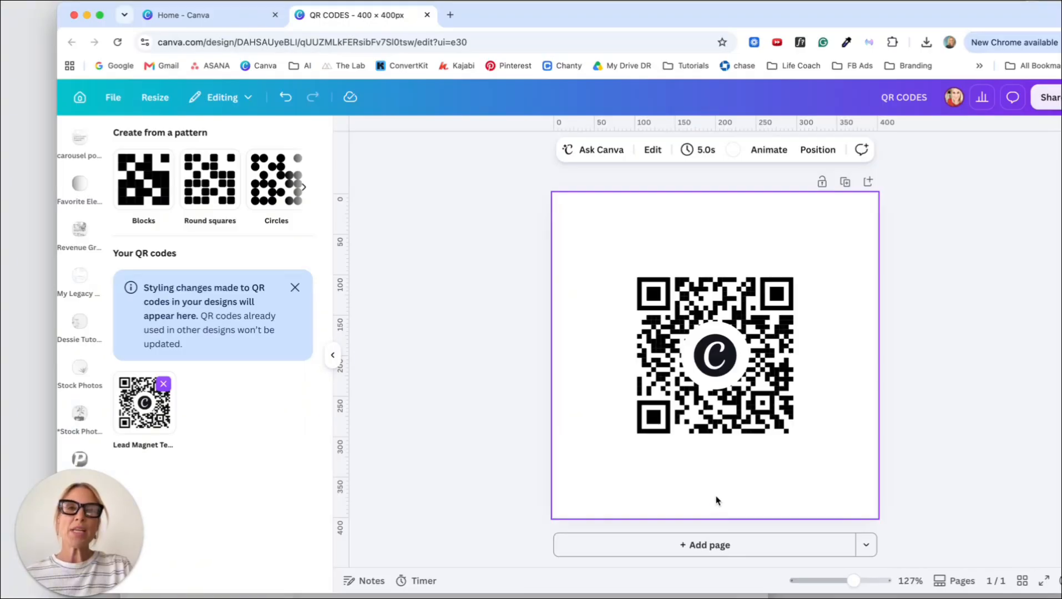
# - In the QR CODES design, add a second page with a Blocks QR code for the main website's address, named "main website"
pyautogui.click(677, 549)
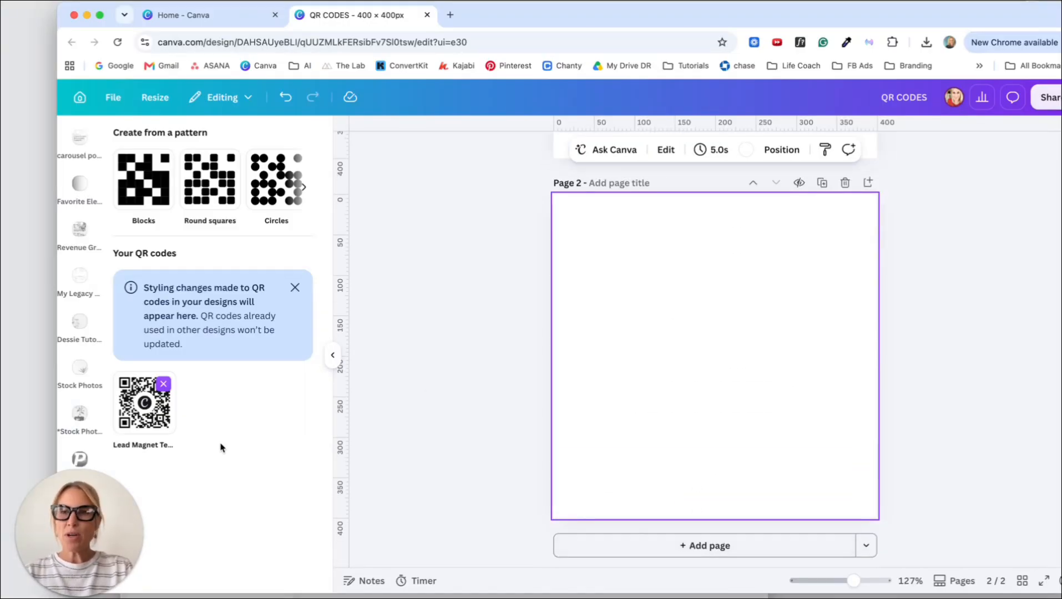
pyautogui.click(145, 187)
pyautogui.click(146, 194)
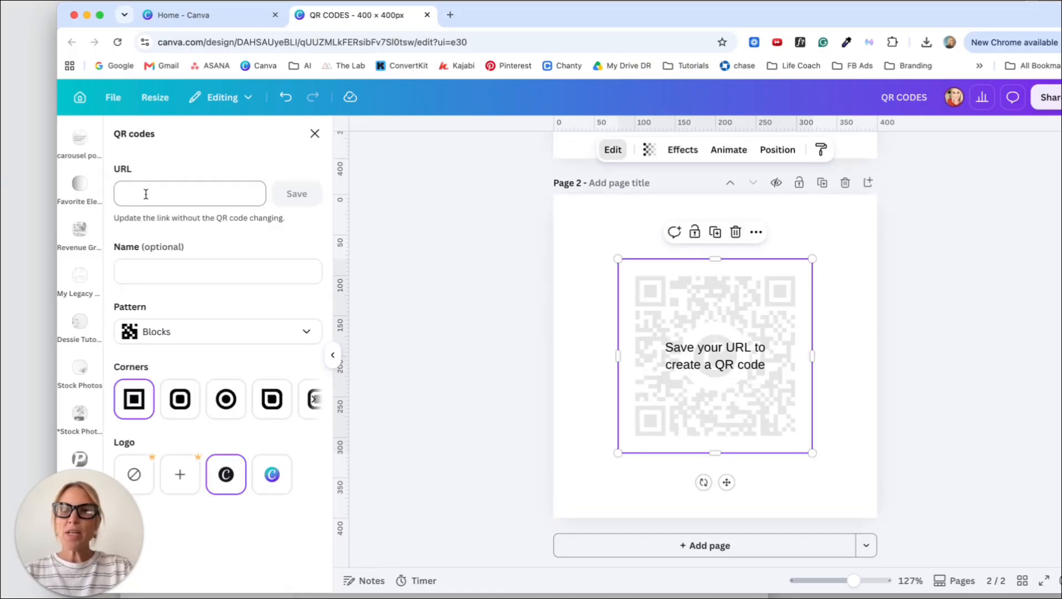
pyautogui.click(146, 194)
pyautogui.write('deenarutter.com')
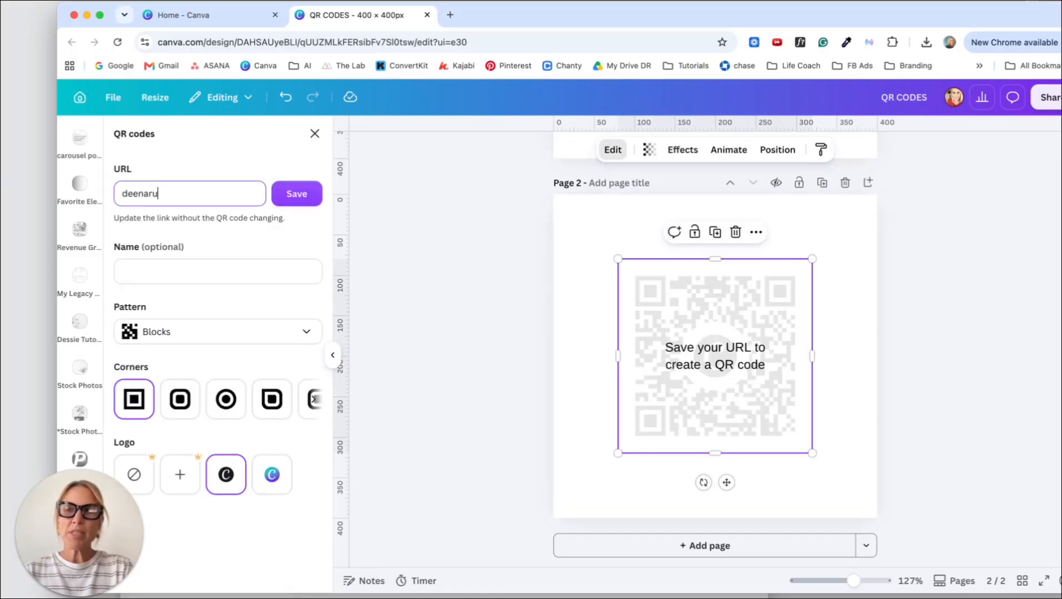
pyautogui.click(145, 273)
pyautogui.write('main website')
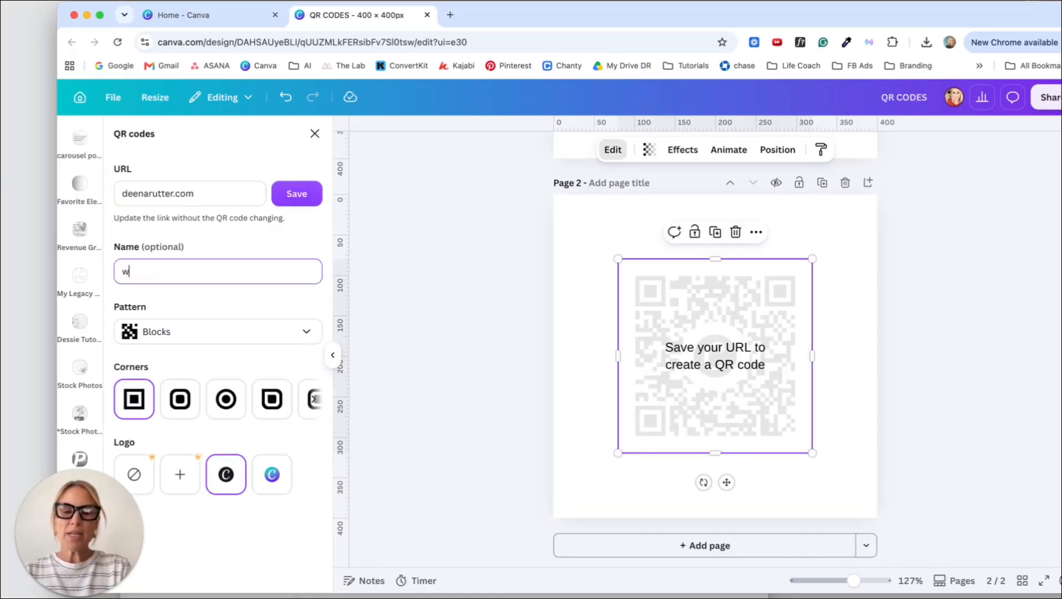
pyautogui.press('Return')
# - Title page 2 "main website" and page 1 "lead magnet"
pyautogui.click(606, 184)
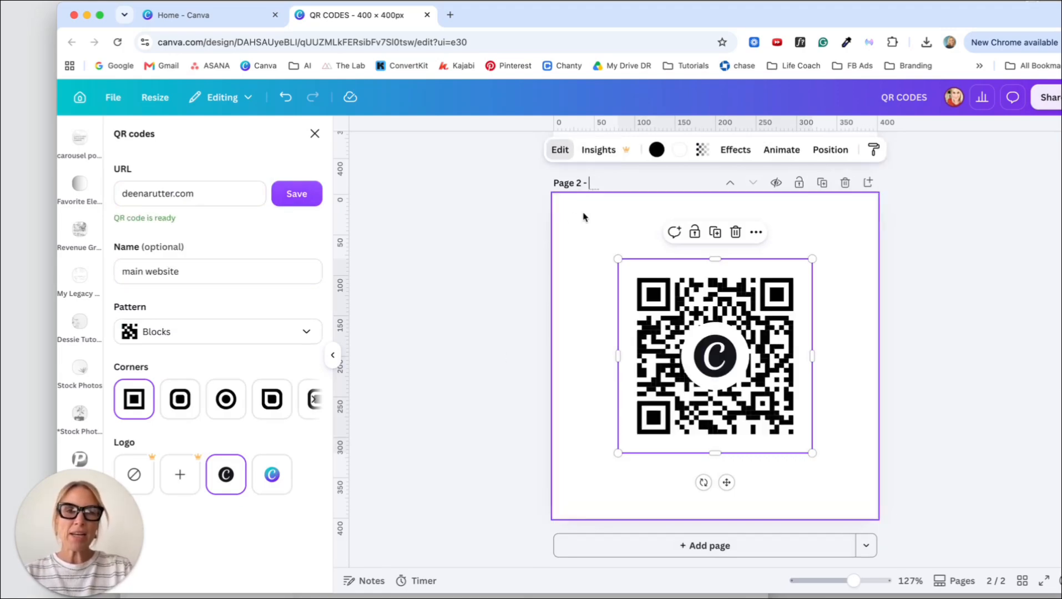
pyautogui.write('main website')
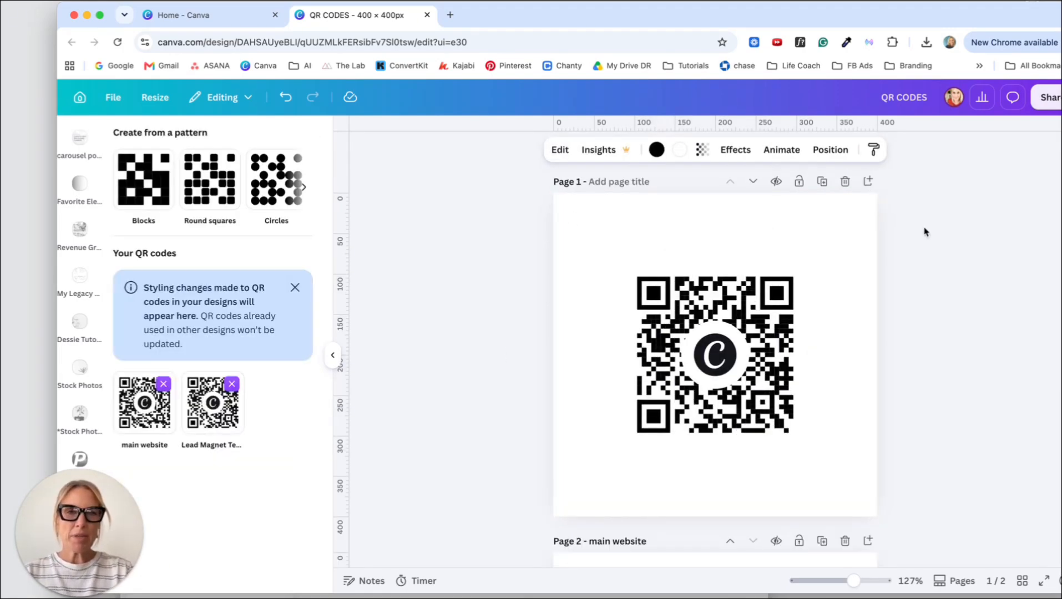
pyautogui.click(606, 182)
pyautogui.write('lead')
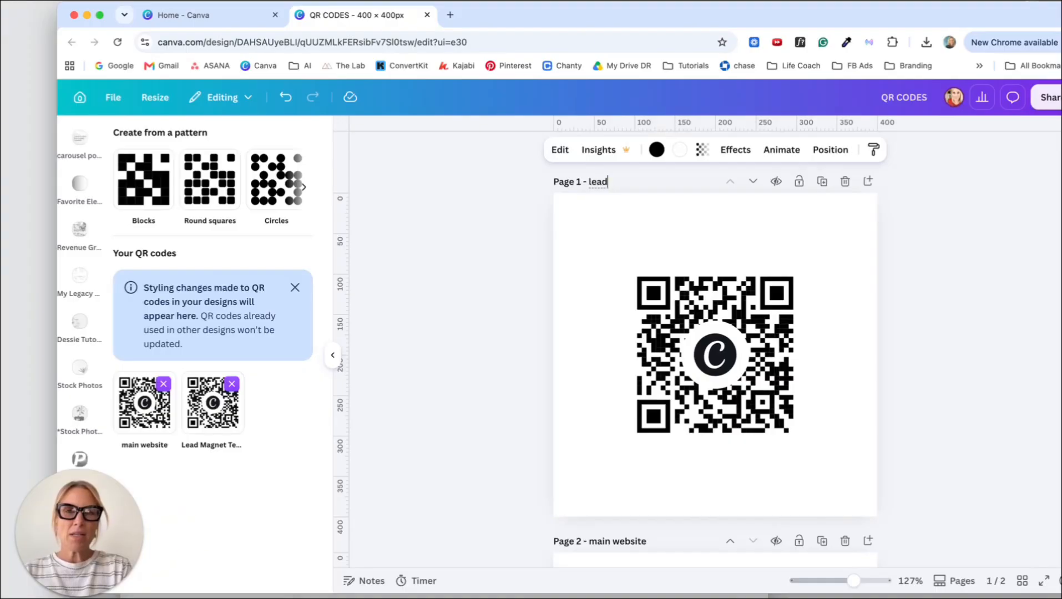
pyautogui.write(' magnet')
pyautogui.press('Return')
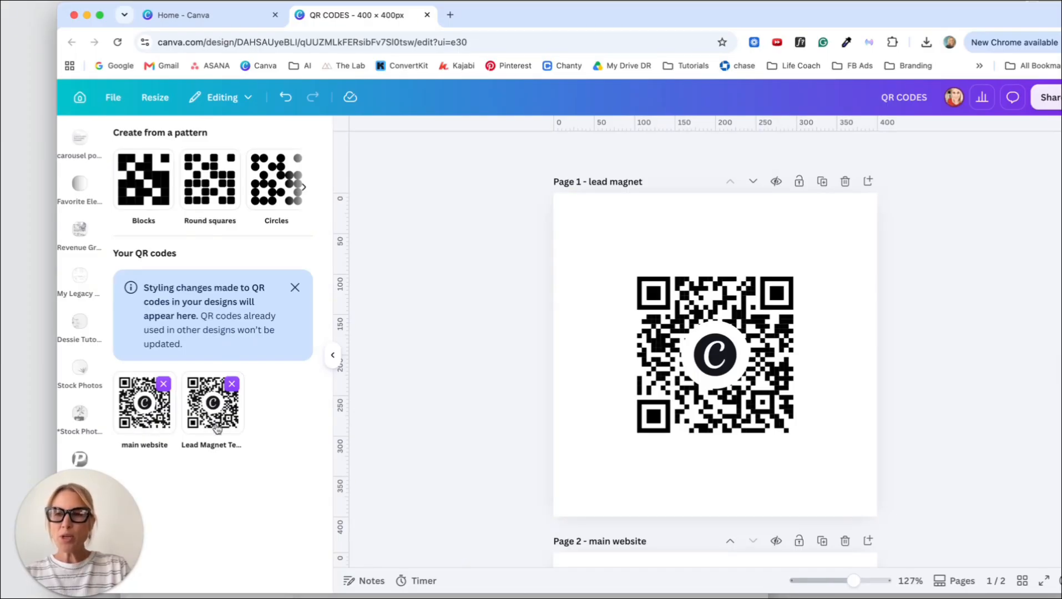
# - Insert the saved lead magnet template QR code on page 1 and open its settings for editing
pyautogui.click(213, 414)
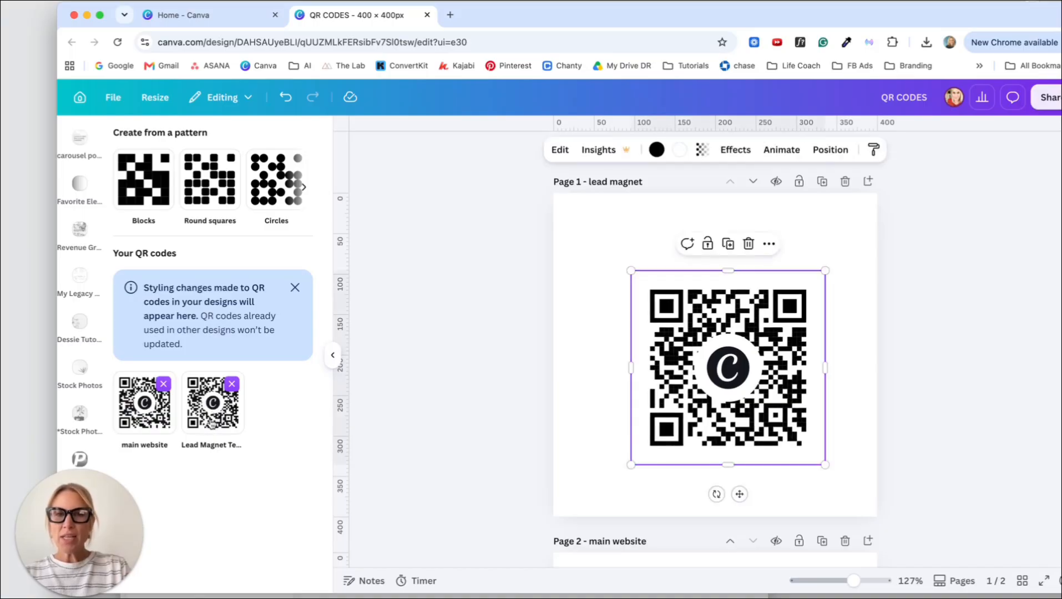
pyautogui.press('Delete')
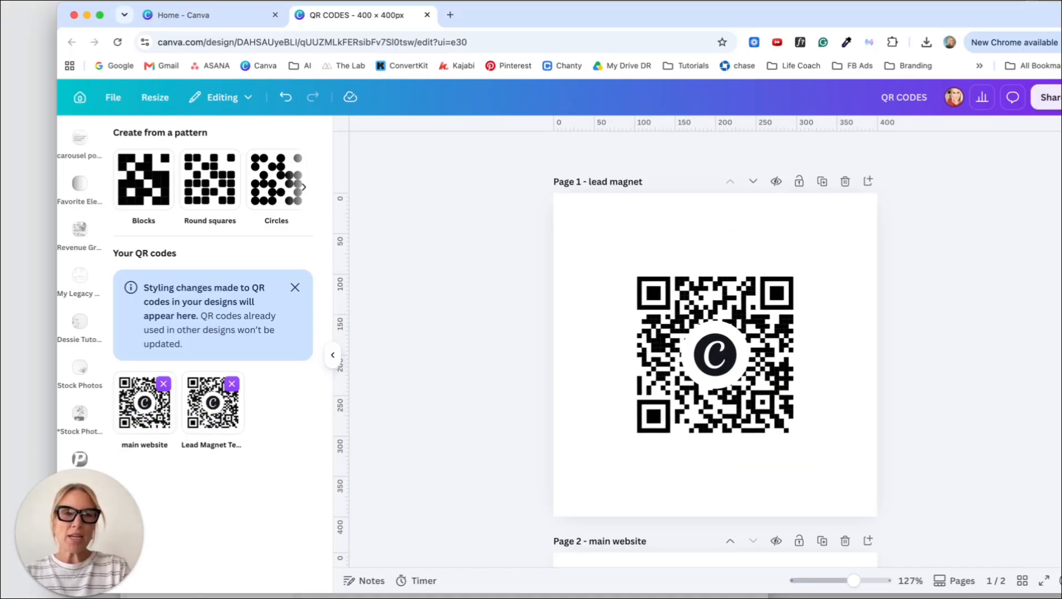
pyautogui.click(213, 410)
pyautogui.click(560, 149)
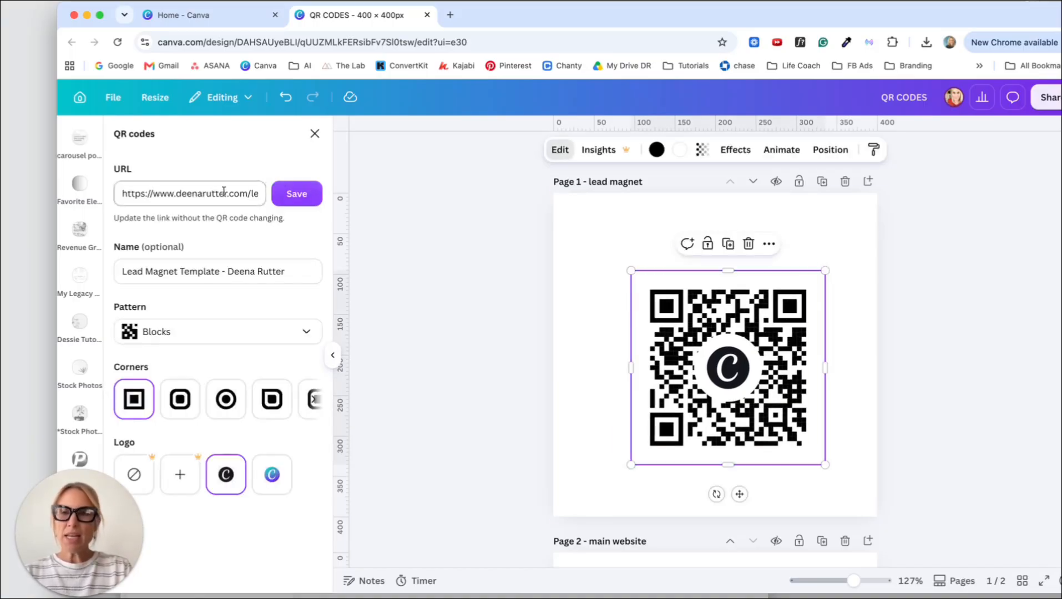